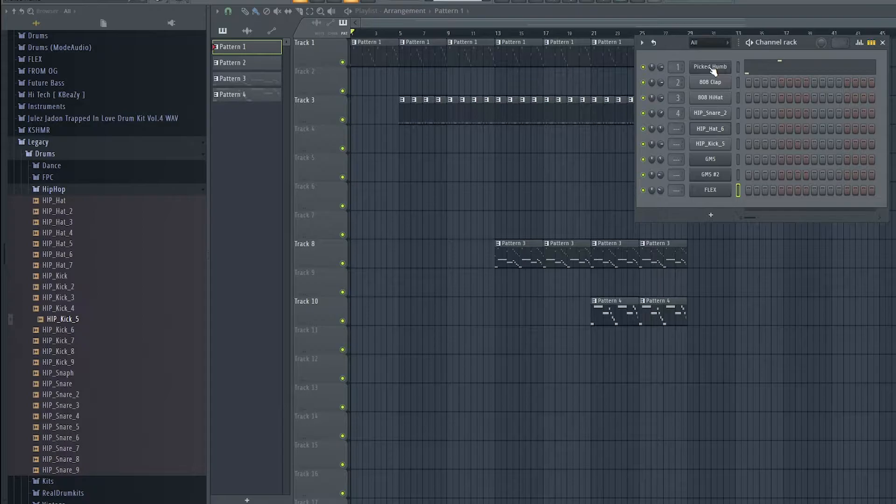
- Open the piano roll of the Picked Humb channel in Pattern 1 and show more bars of its melody
right_click(711, 69)
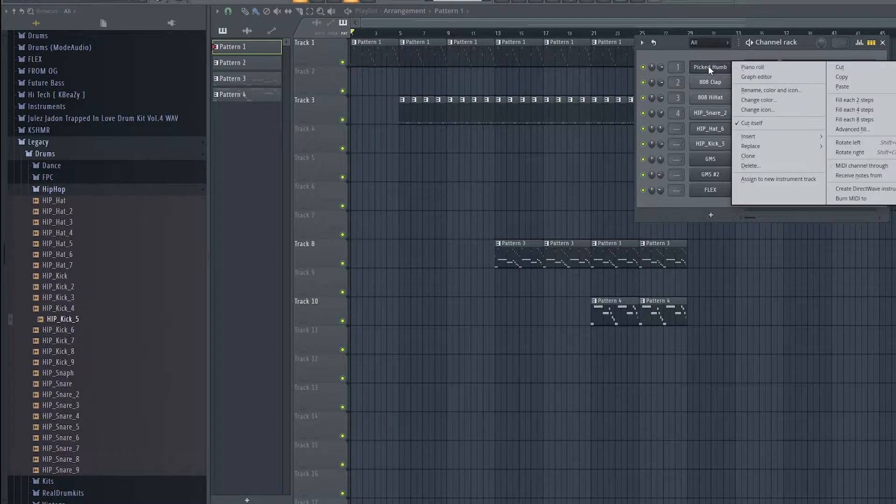
left_click(745, 67)
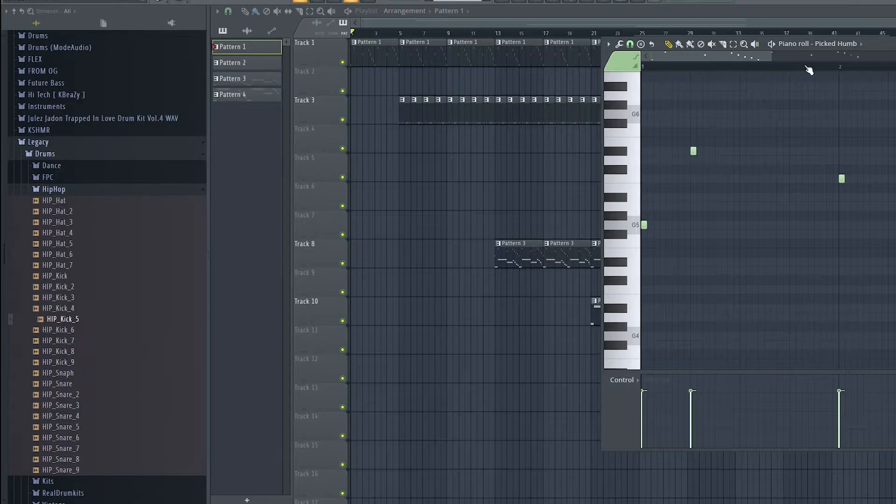
left_click_drag(774, 56, 856, 56)
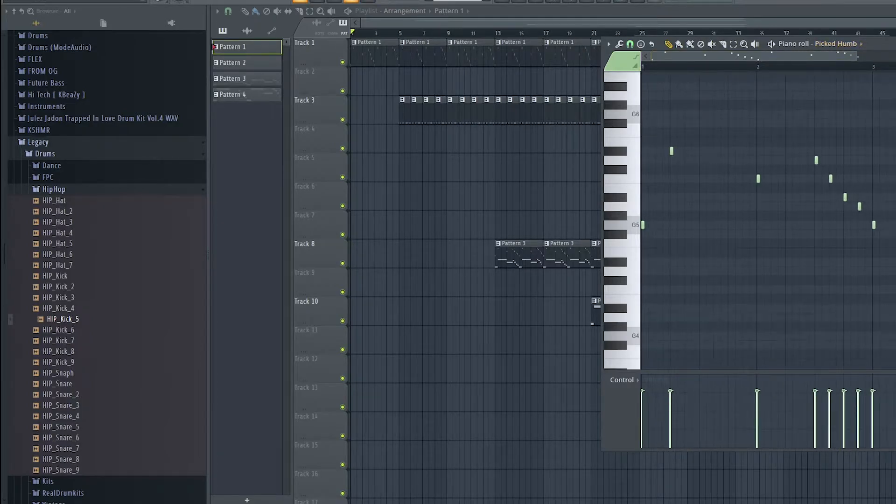
- Set the piano roll's scale highlighting to Minor Harmonic and play back the Picked Humb melody
key("l")
left_click(608, 44)
mouse_move(633, 80)
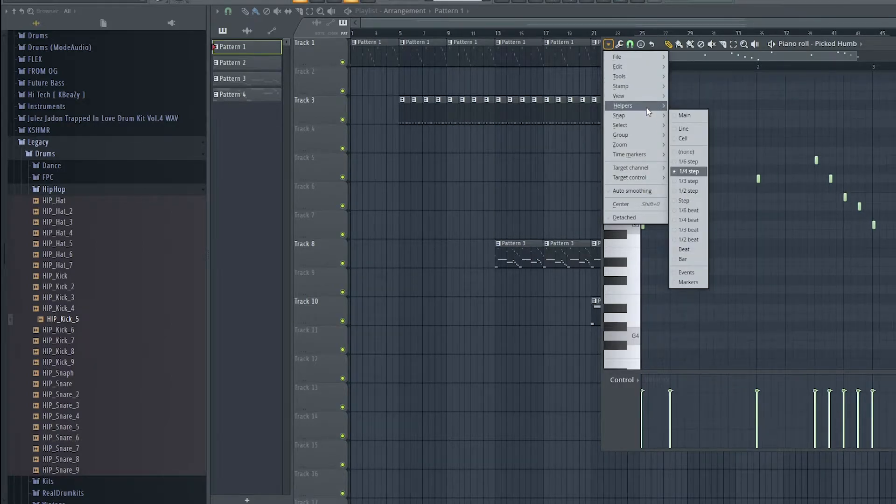
mouse_move(647, 110)
mouse_move(728, 115)
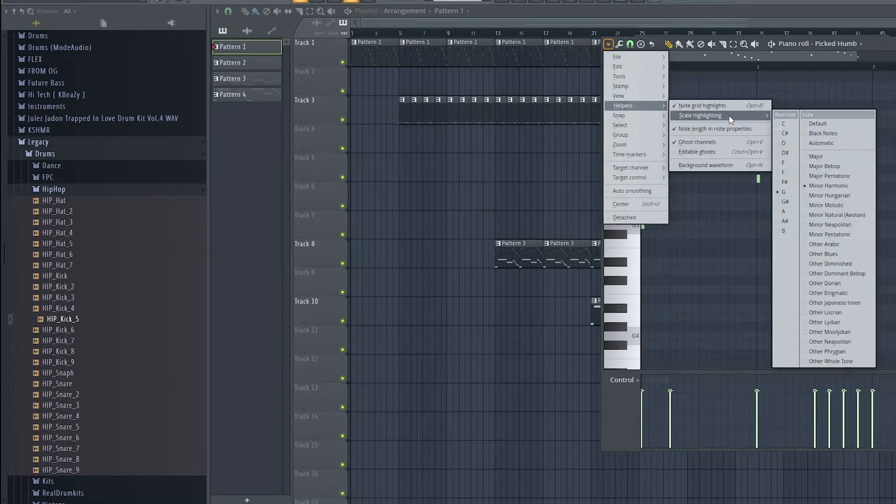
left_click(823, 183)
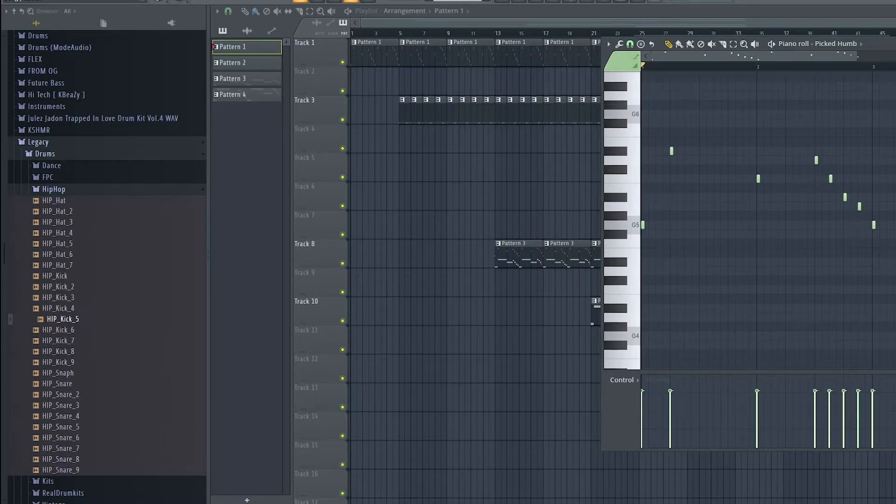
key("space")
key("space")
- Select Pattern 2 and expand the Guitar folder of the Instruments pack in the sample browser
left_click(247, 63)
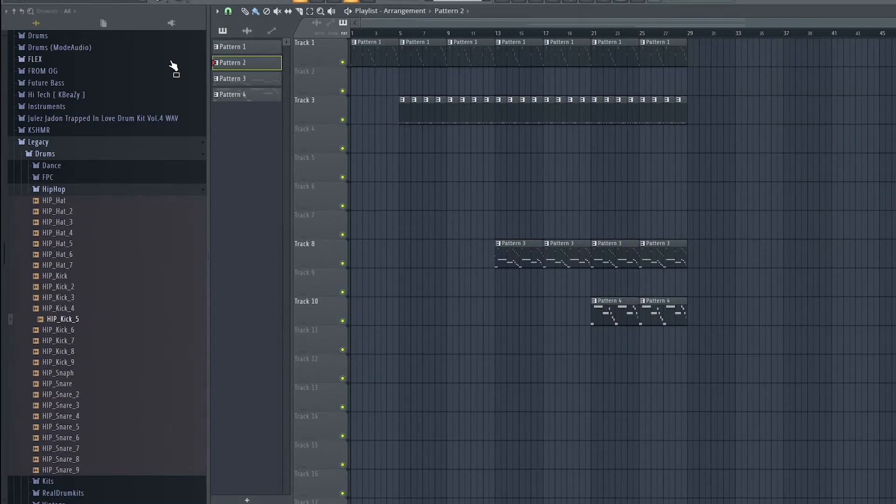
left_click(122, 191)
scroll(80, 173, "down", 1)
scroll(80, 173, "up", 1)
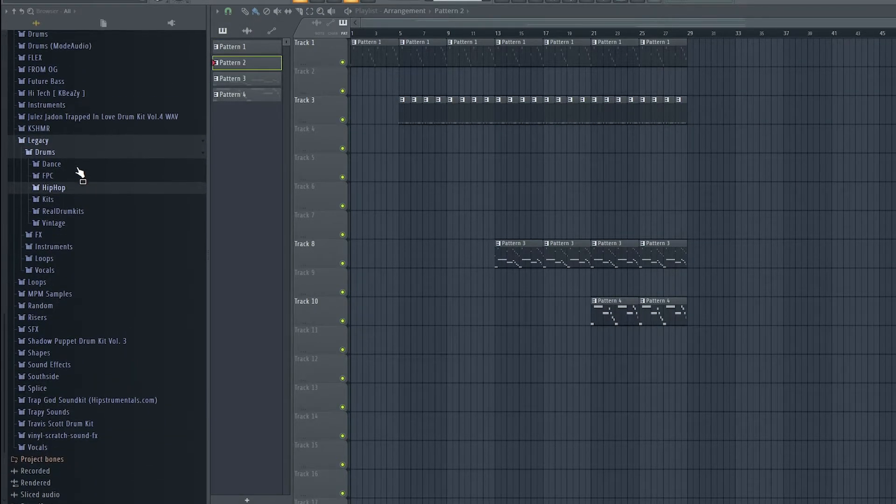
left_click(69, 110)
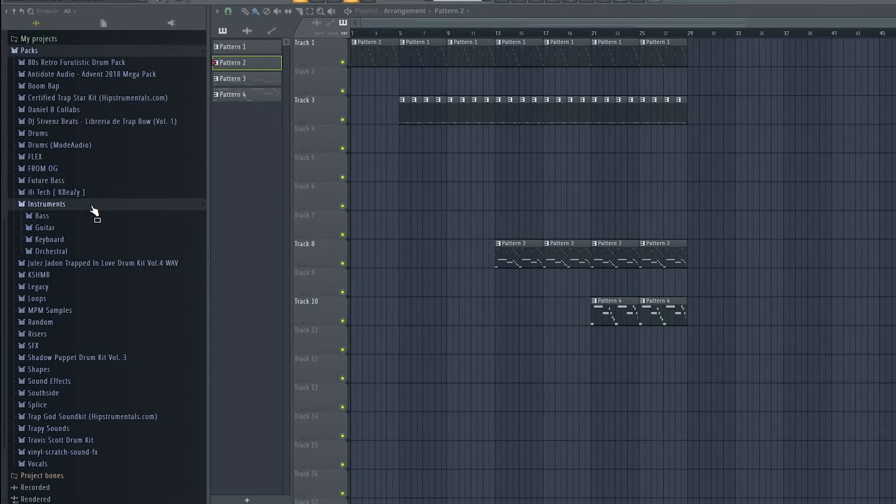
left_click(70, 230)
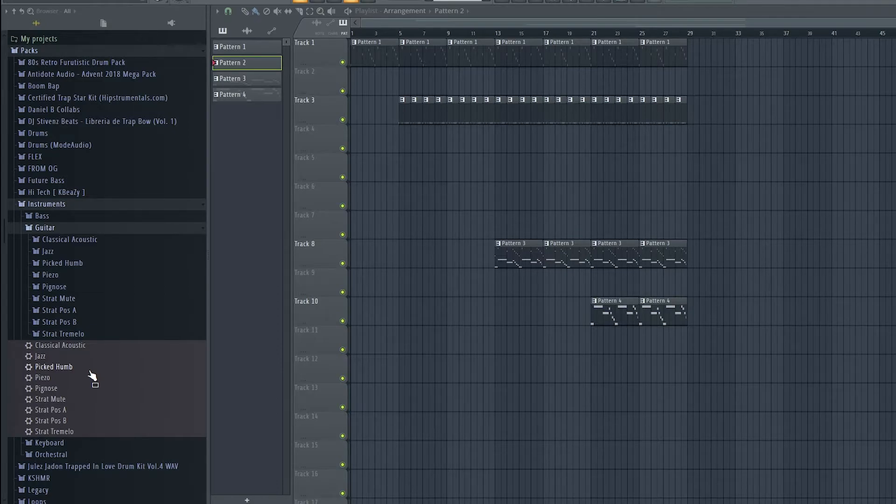
- Show the channel rack for Pattern 2 and widen it to display more steps of the drum sequence
left_click(534, 3)
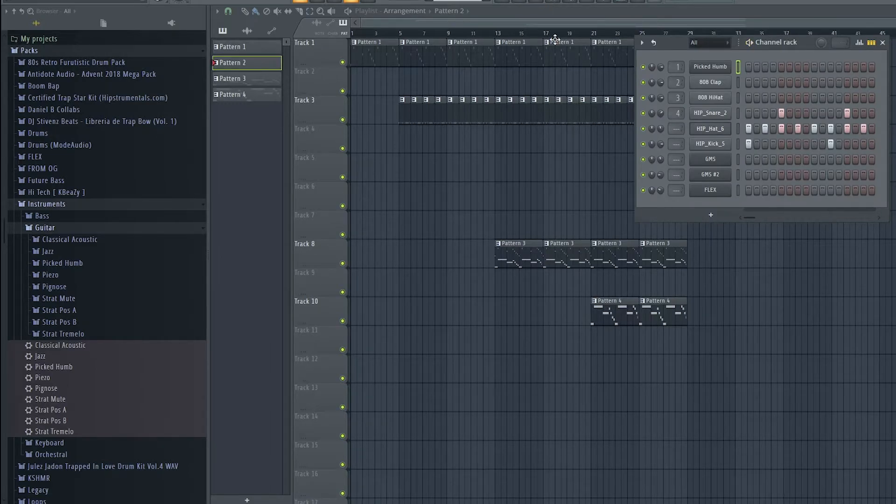
left_click_drag(637, 47, 606, 42)
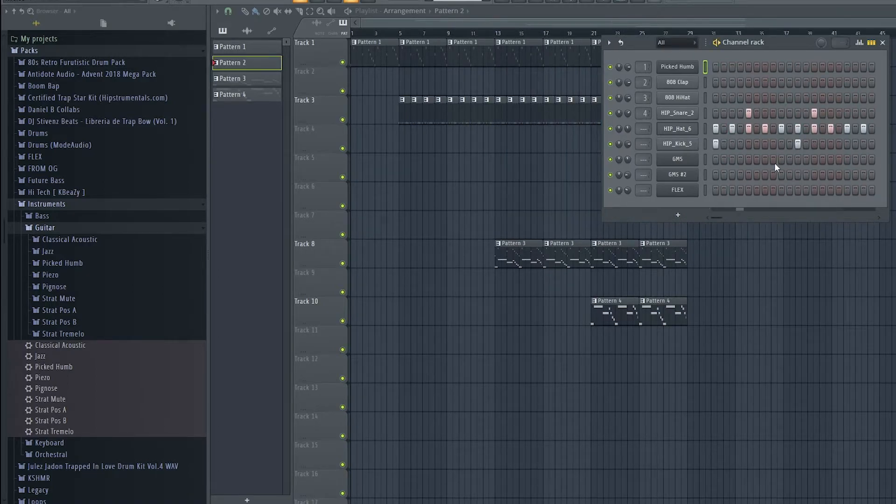
right_click(696, 137)
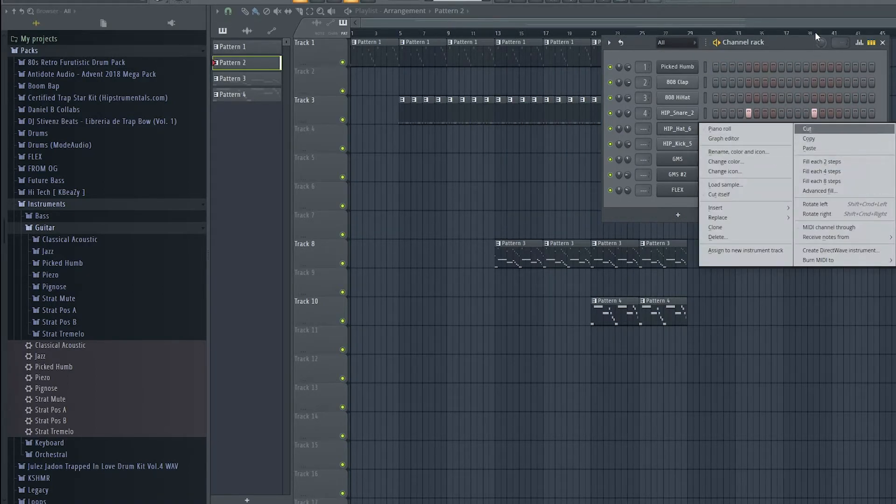
left_click(792, 41)
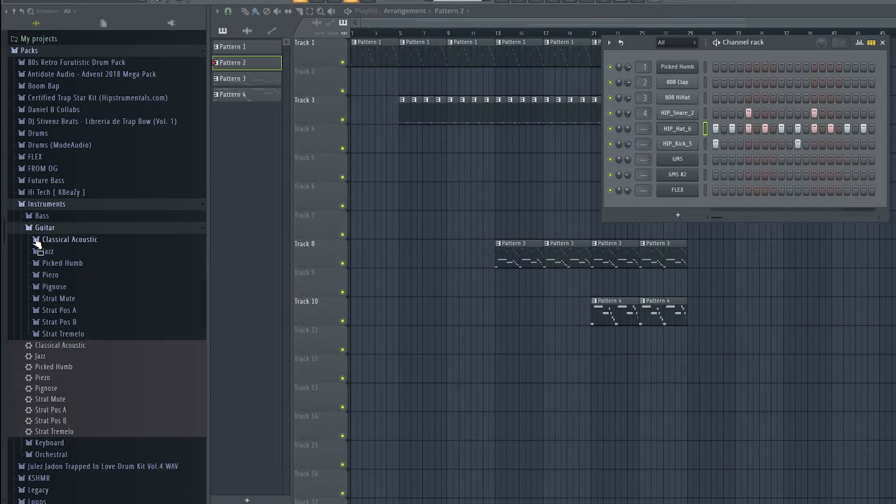
- Collapse the Guitar folder and open the HipHop samples in the Legacy pack's Drums folder
left_click(52, 228)
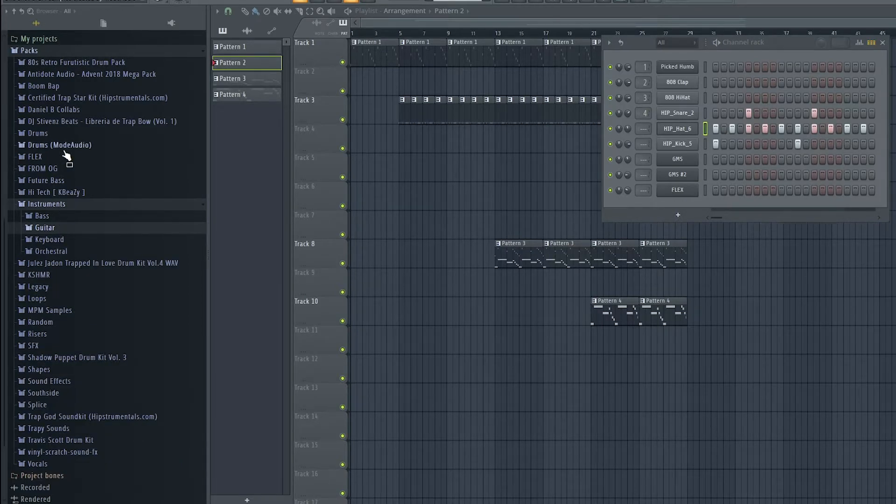
left_click(66, 134)
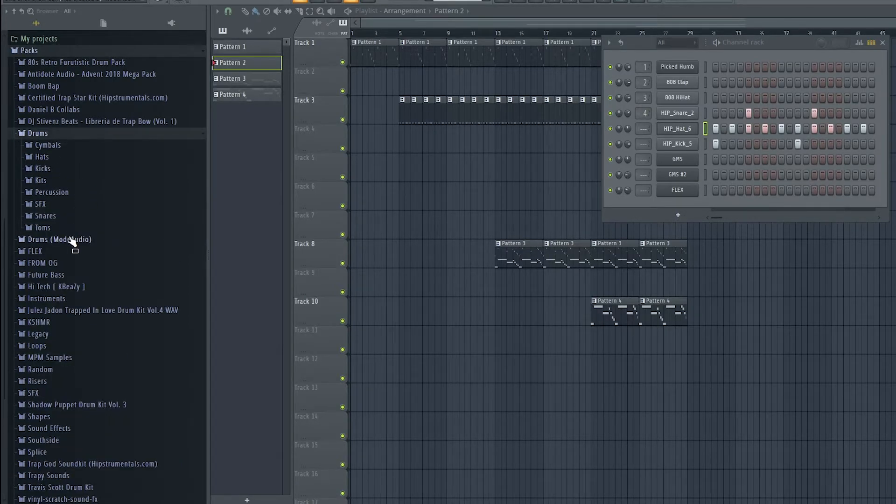
left_click(87, 136)
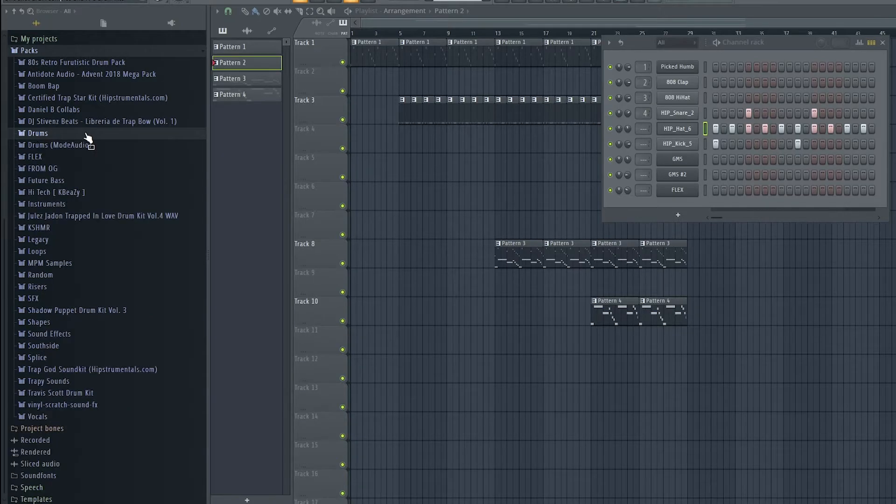
left_click(70, 237)
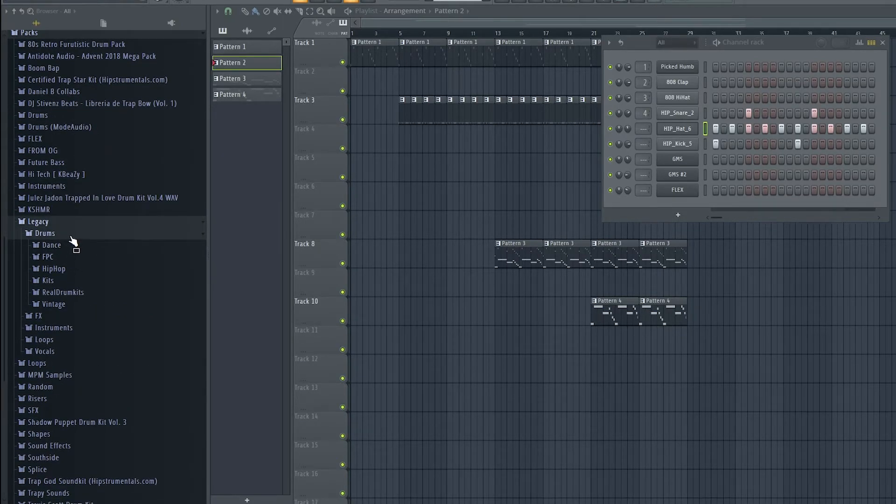
left_click(71, 270)
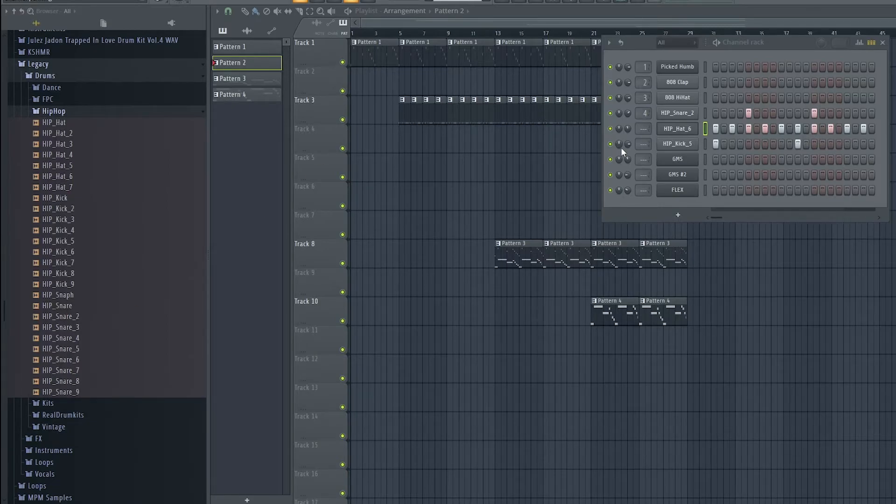
- Audition Pattern 2 with four temporary clips in bars 1 to 4 of Track 3, removing them again
left_click(402, 103)
left_click_drag(396, 114, 311, 112)
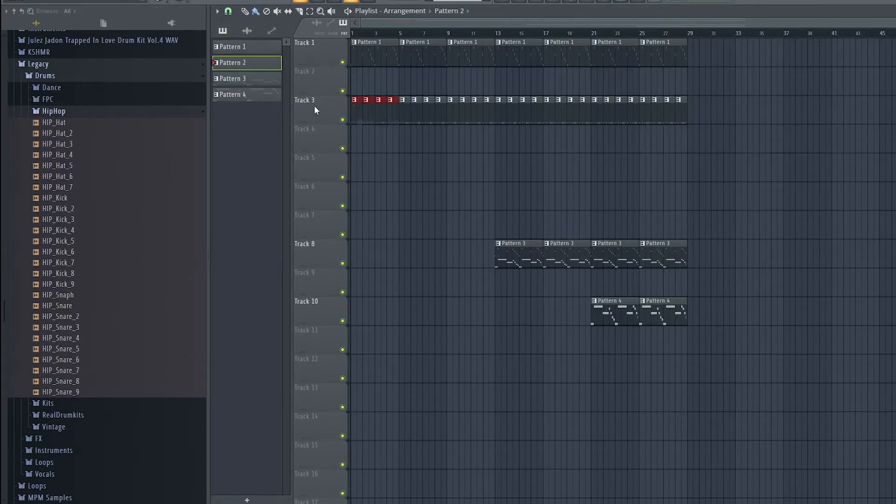
key("space")
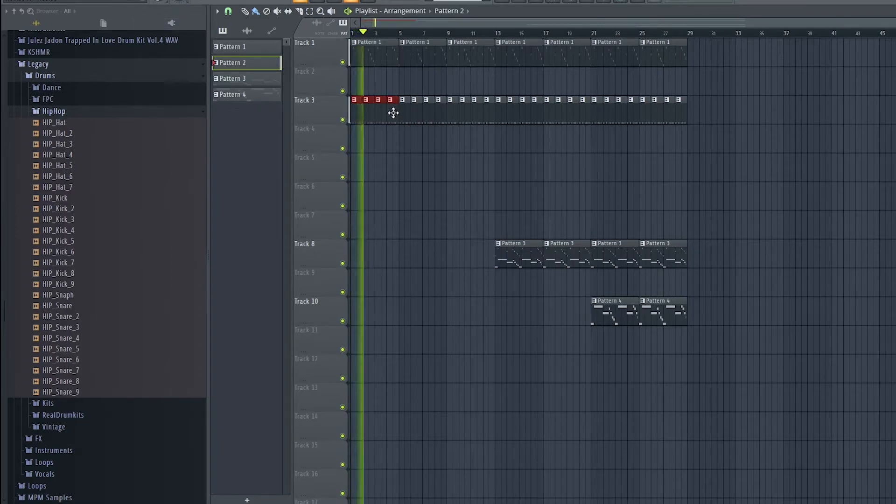
key("Delete")
key("space")
- Place a Pattern 3 clip at bar 1 of Track 8 and show the pattern's channel rack
left_click(518, 254)
left_click(363, 243)
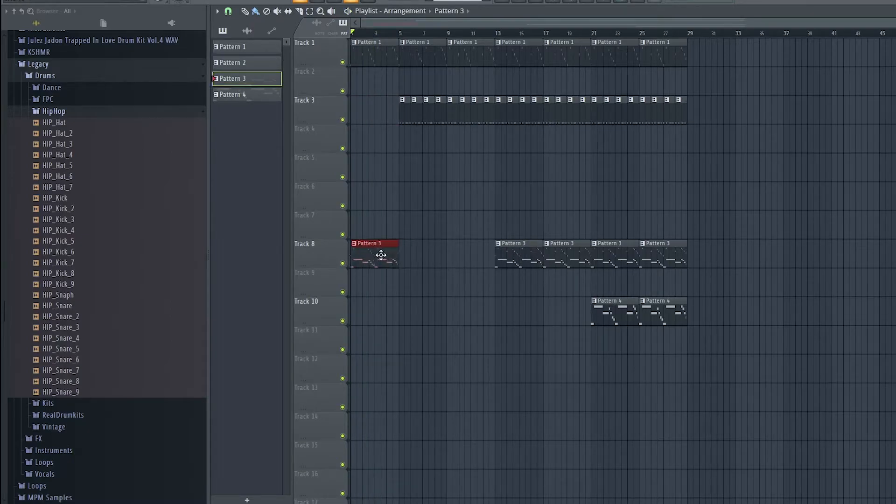
key("F6")
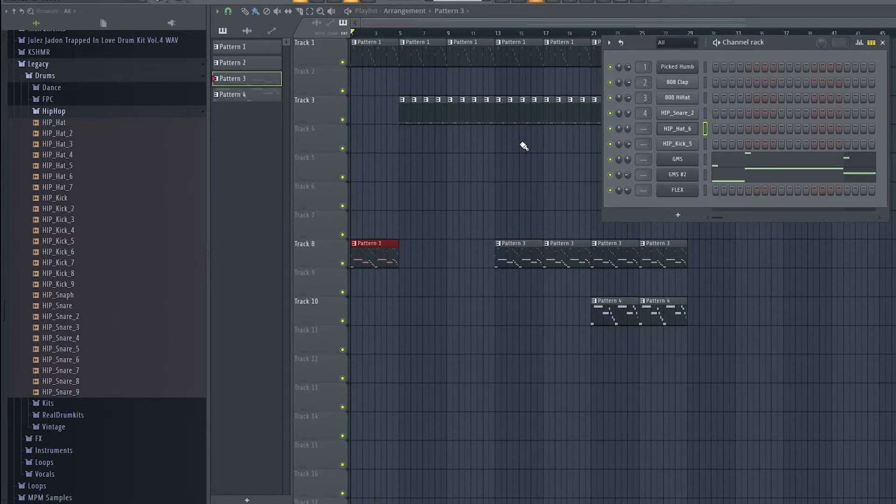
- Inspect the synthesizer settings of the GMS #2 and GMS channels, closing each plugin window
left_click(683, 175)
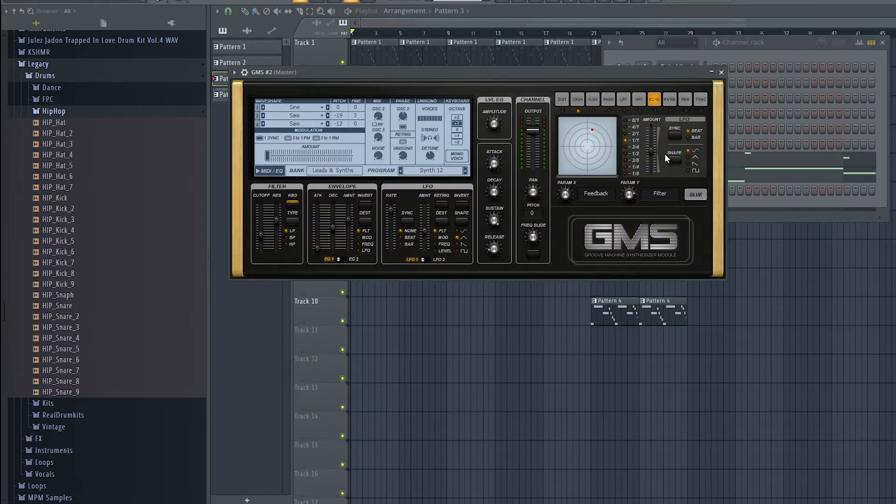
left_click(722, 72)
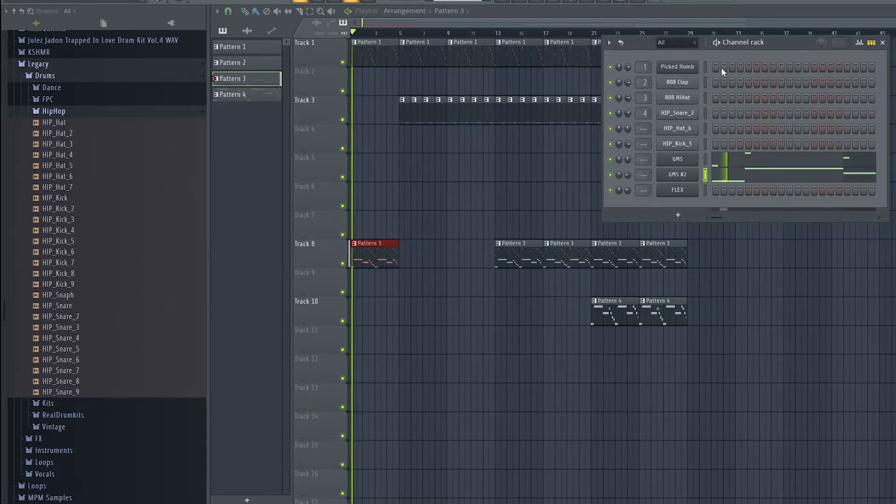
left_click(685, 164)
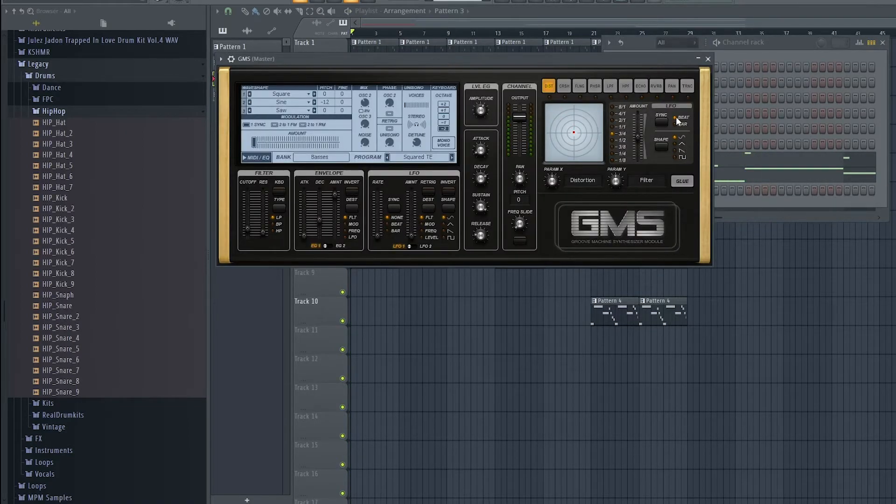
left_click(709, 59)
- View the piano rolls of GMS and GMS #2 in Pattern 3 and play back the notes
right_click(697, 154)
left_click(712, 159)
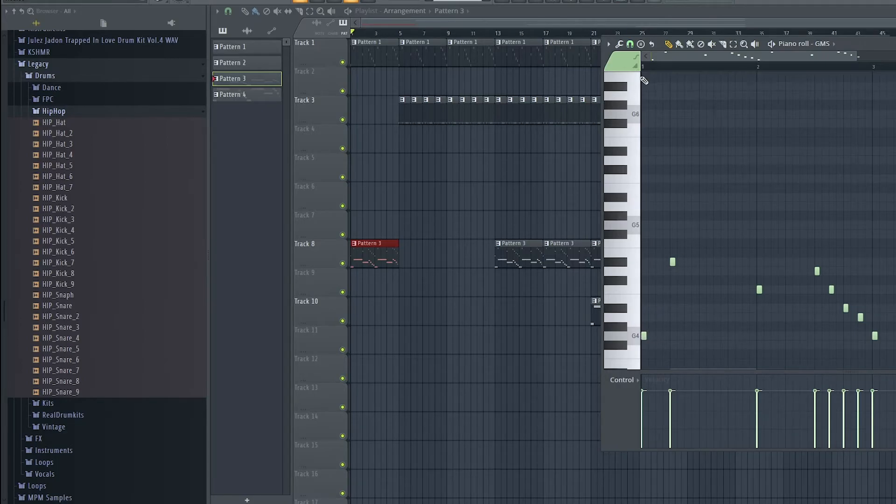
left_click(537, 5)
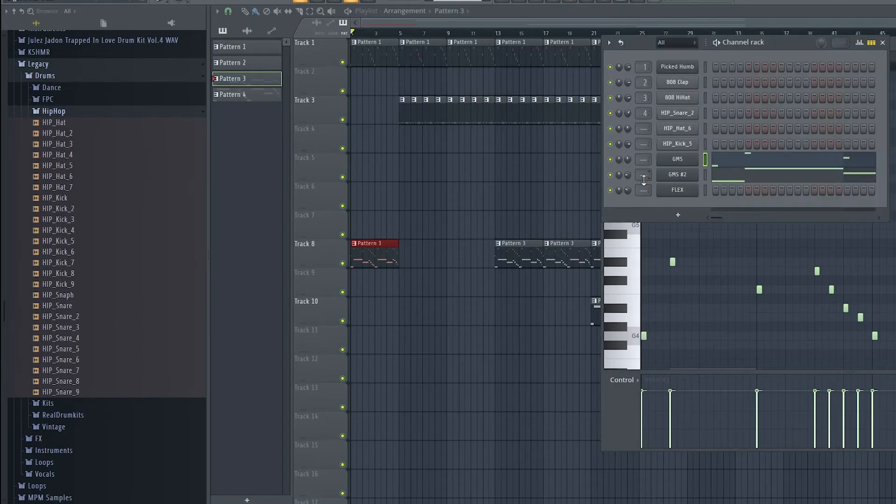
right_click(684, 174)
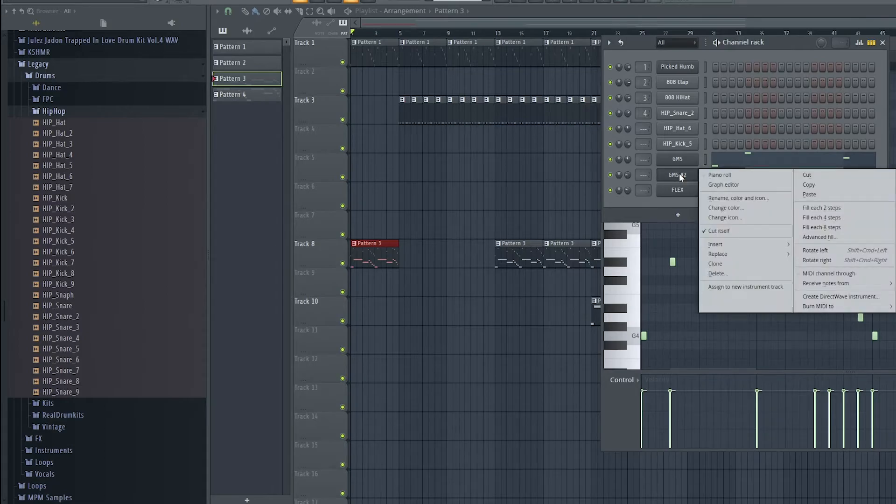
left_click(718, 172)
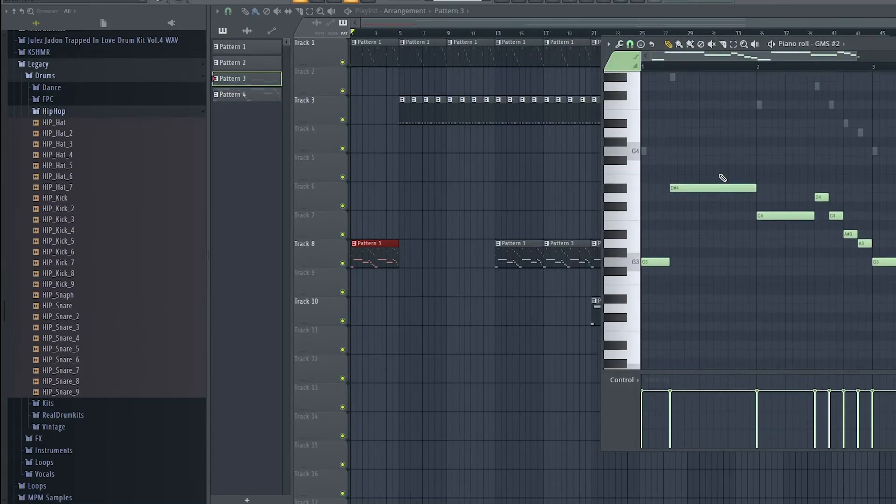
key("space")
key("space")
- Shorten all GMS #2 notes and extend them to meet one another with quick legato
key("ctrl+a")
key("shift+d")
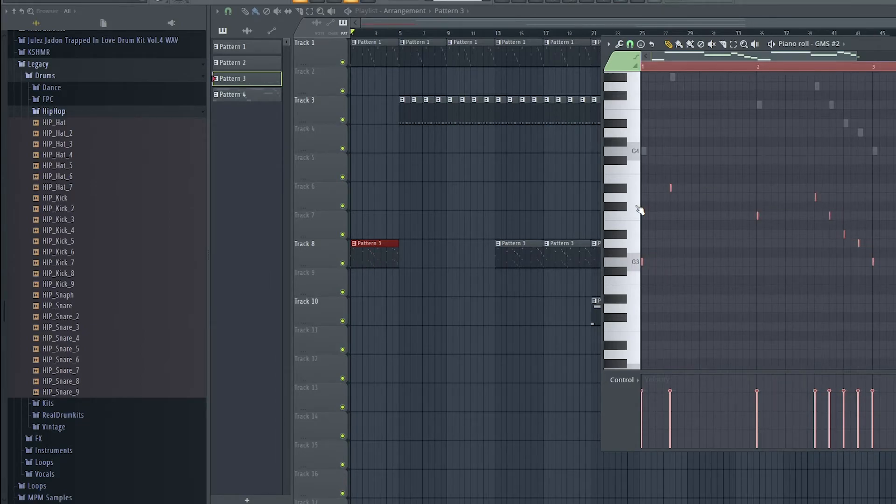
key("ctrl+l")
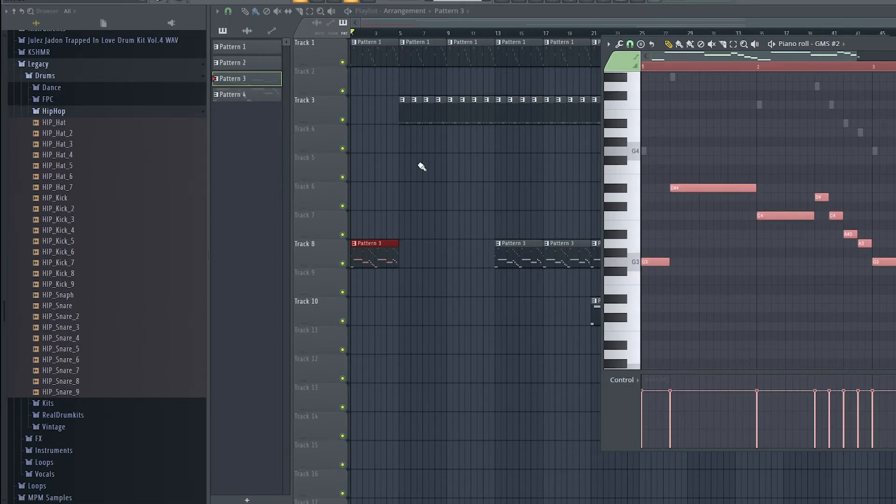
- Deselect the GMS #2 notes and return to the playlist
left_click_drag(738, 56, 818, 60)
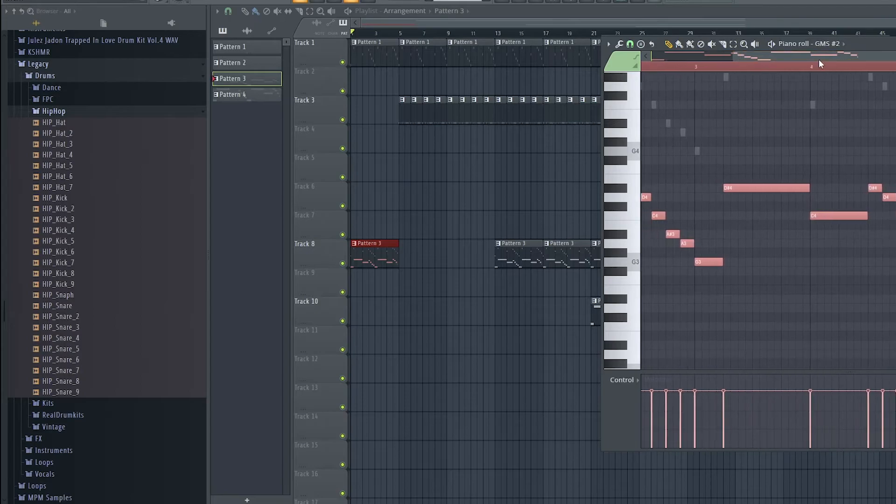
left_click(679, 44)
left_click(835, 140)
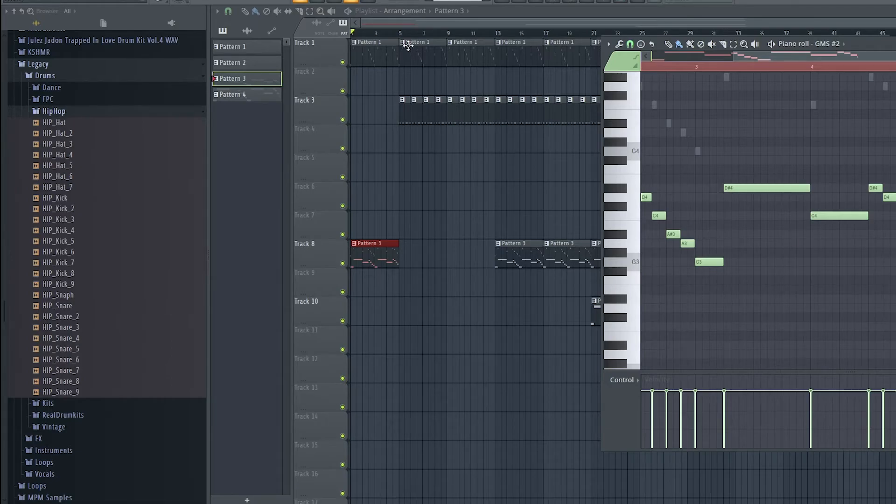
left_click(383, 32)
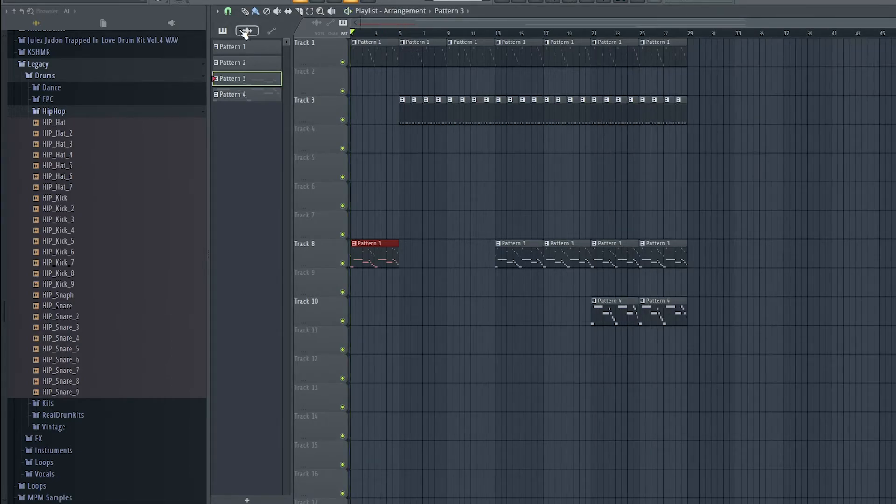
- Delete the Pattern 3 clip at bar 1 on Track 8 and move the GMS notes from Pattern 3 into a new pattern
right_click(393, 258)
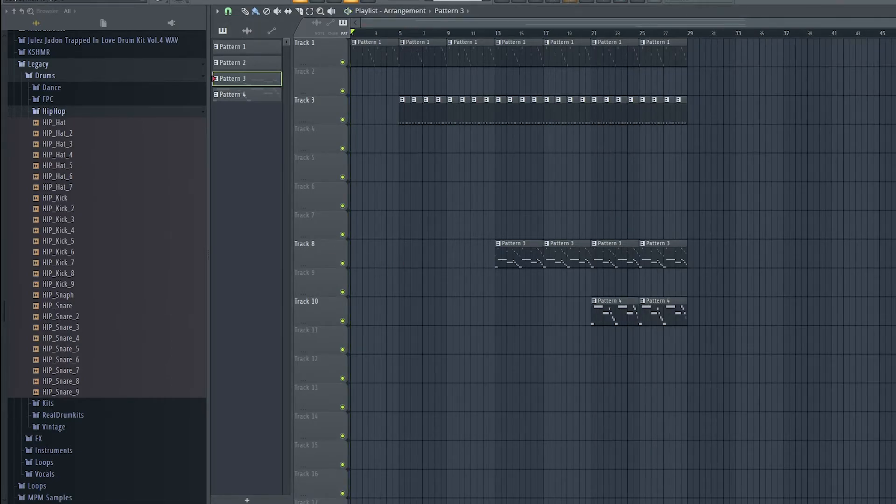
left_click(535, 1)
left_click(703, 160)
key("ctrl+x")
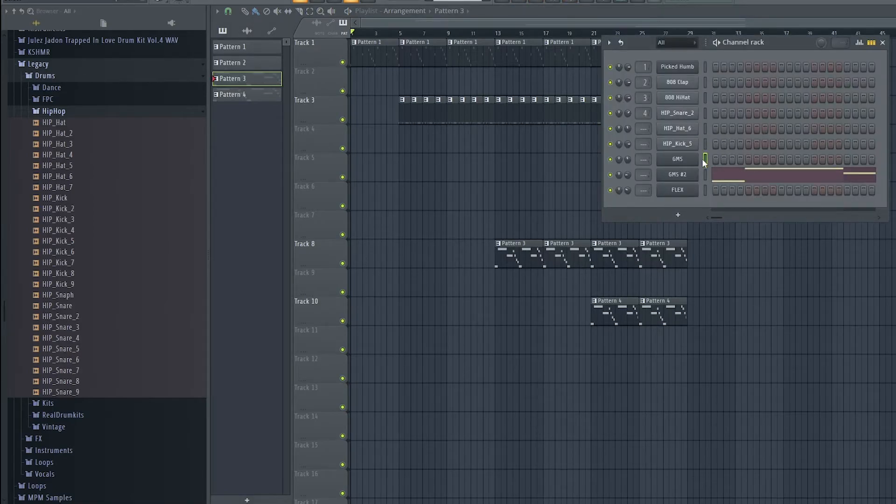
left_click(485, 0)
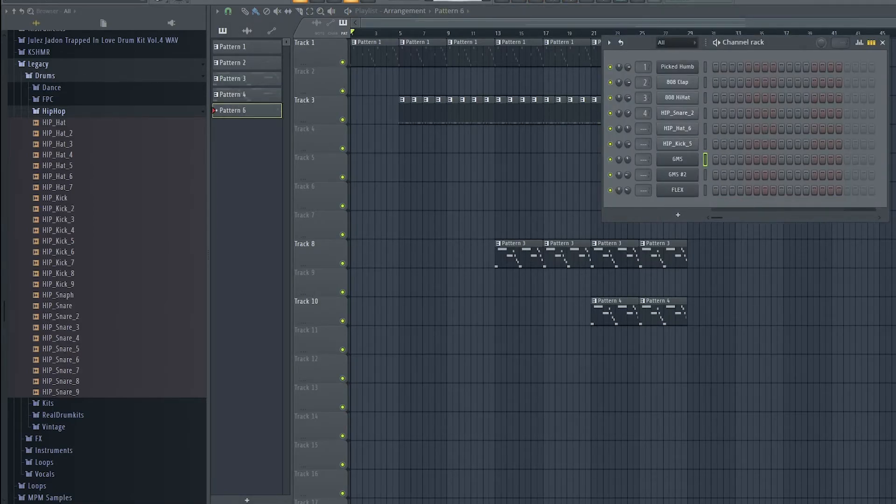
key("ctrl+v")
- Fill Track 6 with back-to-back Pattern 6 clips from bar 5 up to bar 29, leaving the first four bars empty
mouse_move(381, 197)
left_mouse_down()
mouse_move(632, 196)
mouse_move(431, 176)
left_mouse_up()
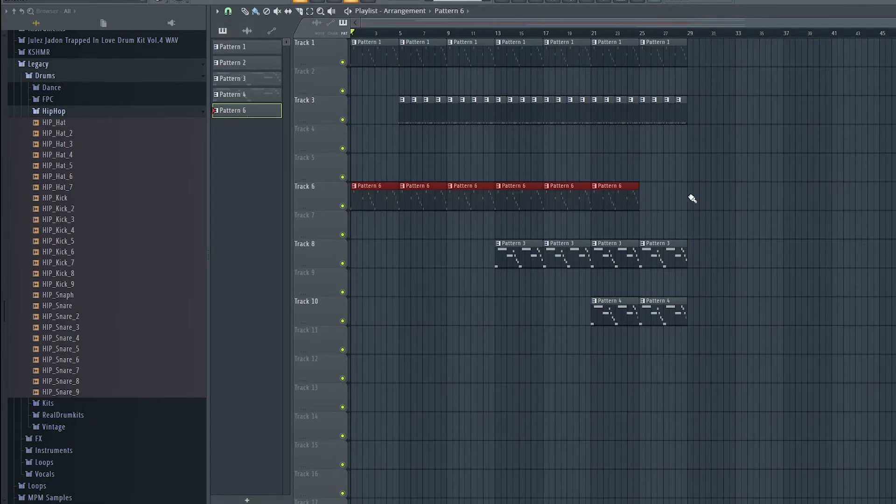
left_click(642, 198)
right_click(380, 201)
- Play the arrangement from the start, skipping ahead to listen from just before bar 5, around bar 13 and just before bar 21
key("space")
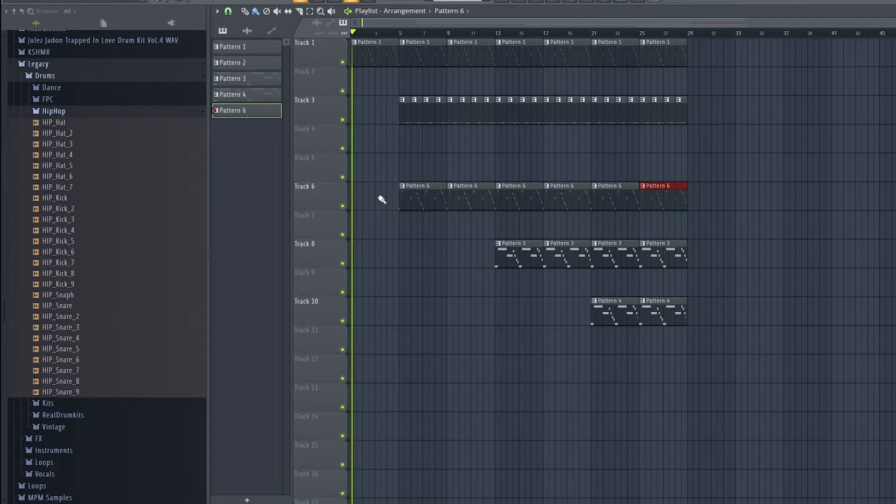
left_click(392, 33)
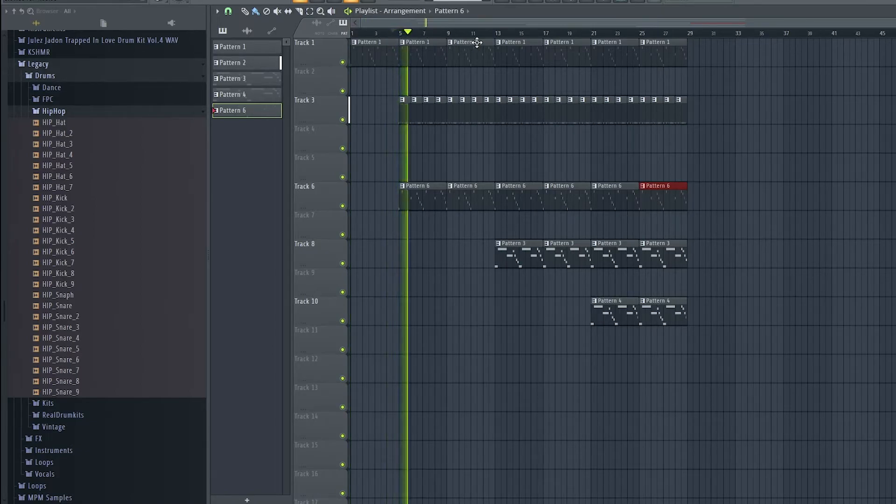
left_click(498, 40)
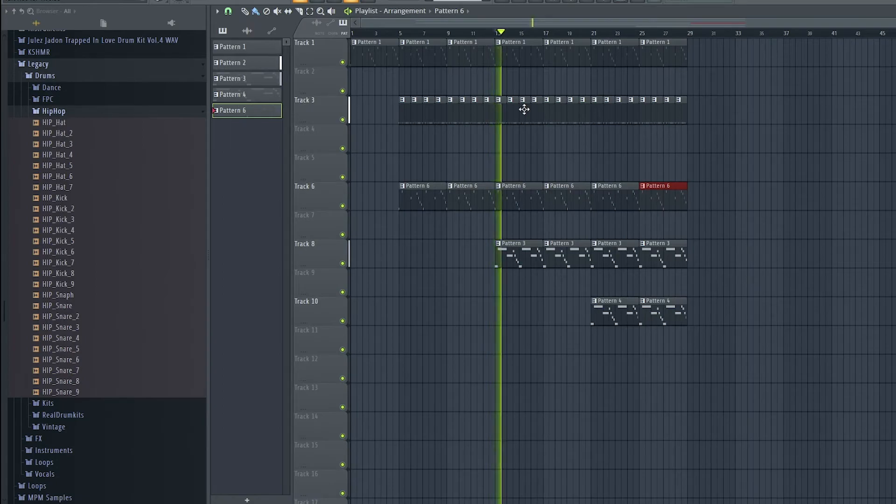
key("space")
left_click(586, 32)
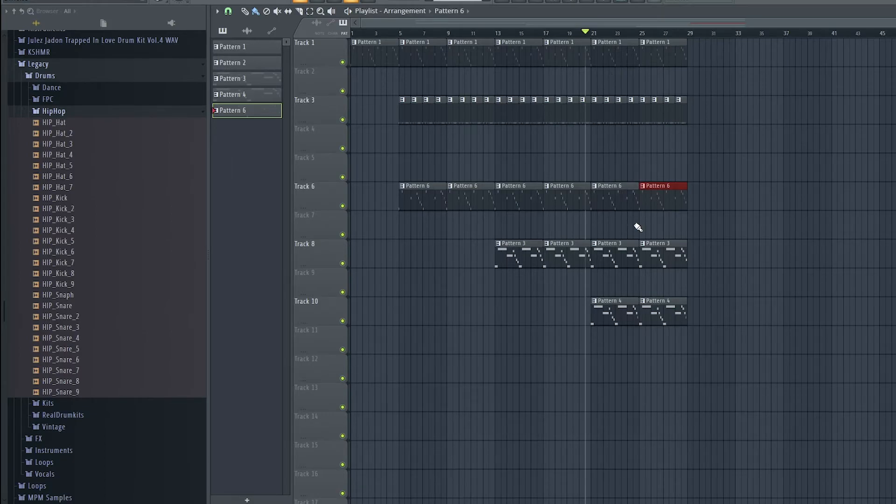
key("space")
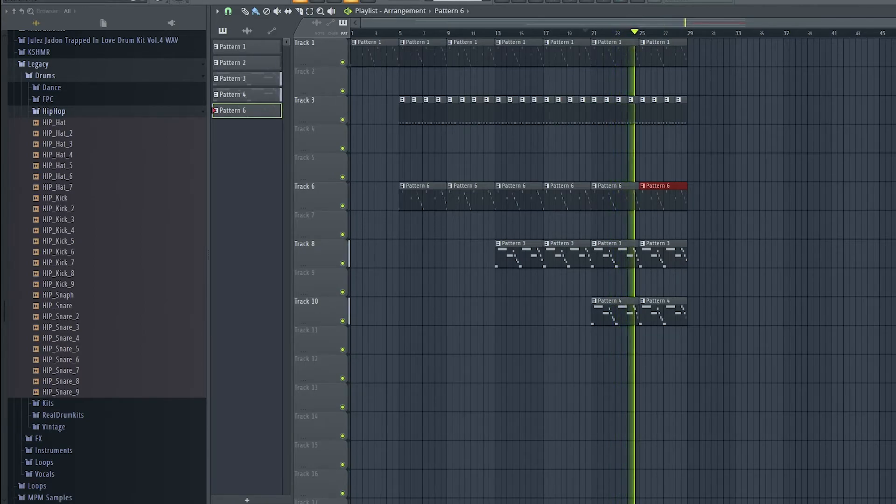
- Stop playback, check the mixer tracks and bring up the channel rack for Pattern 6
left_click(555, 3)
key("space")
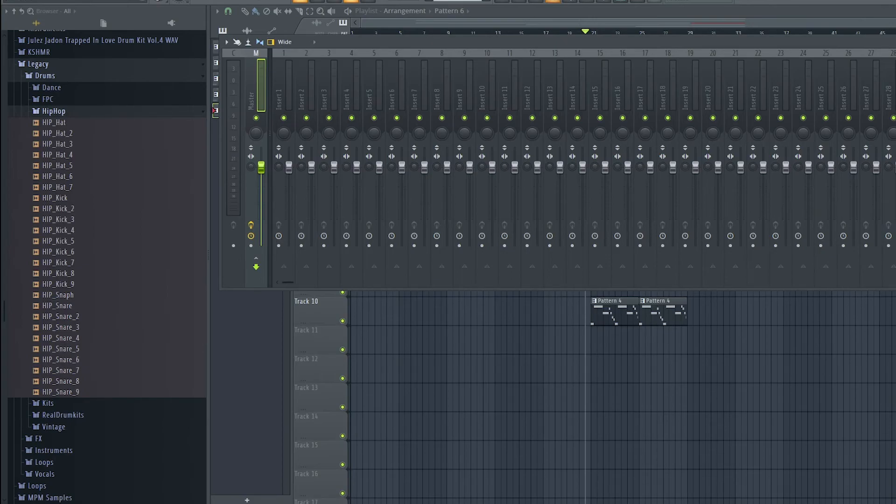
left_click(542, 18)
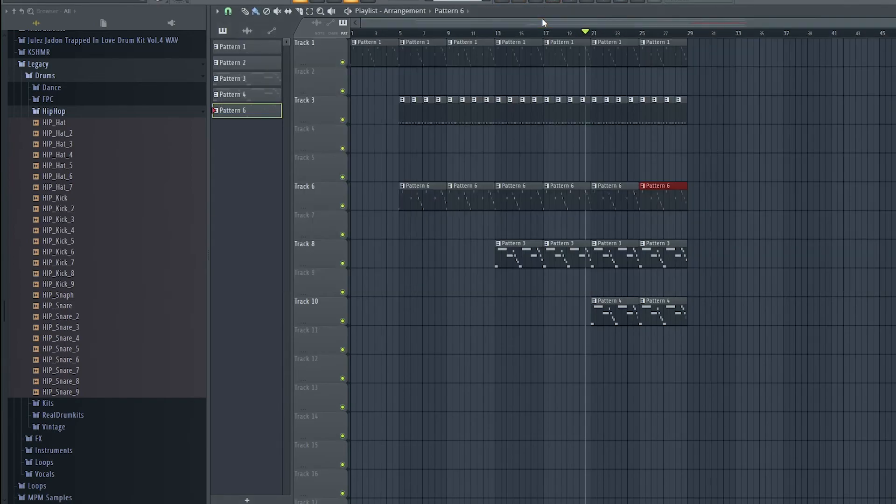
left_click(535, 2)
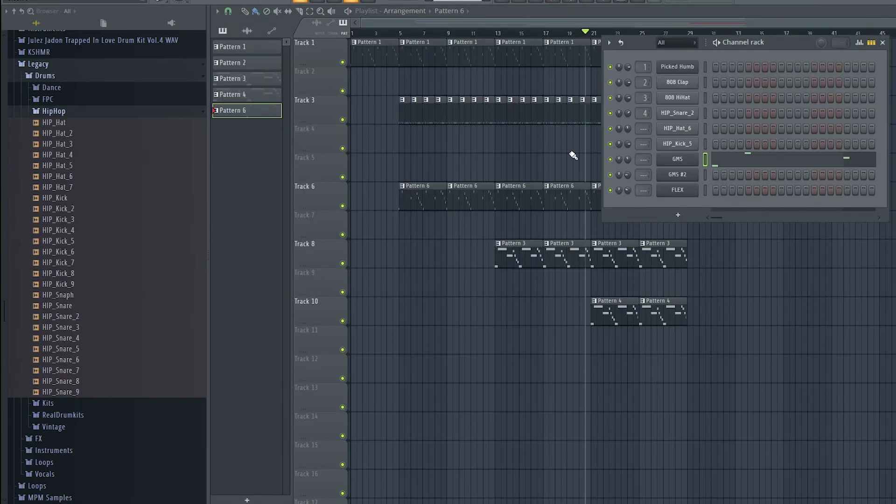